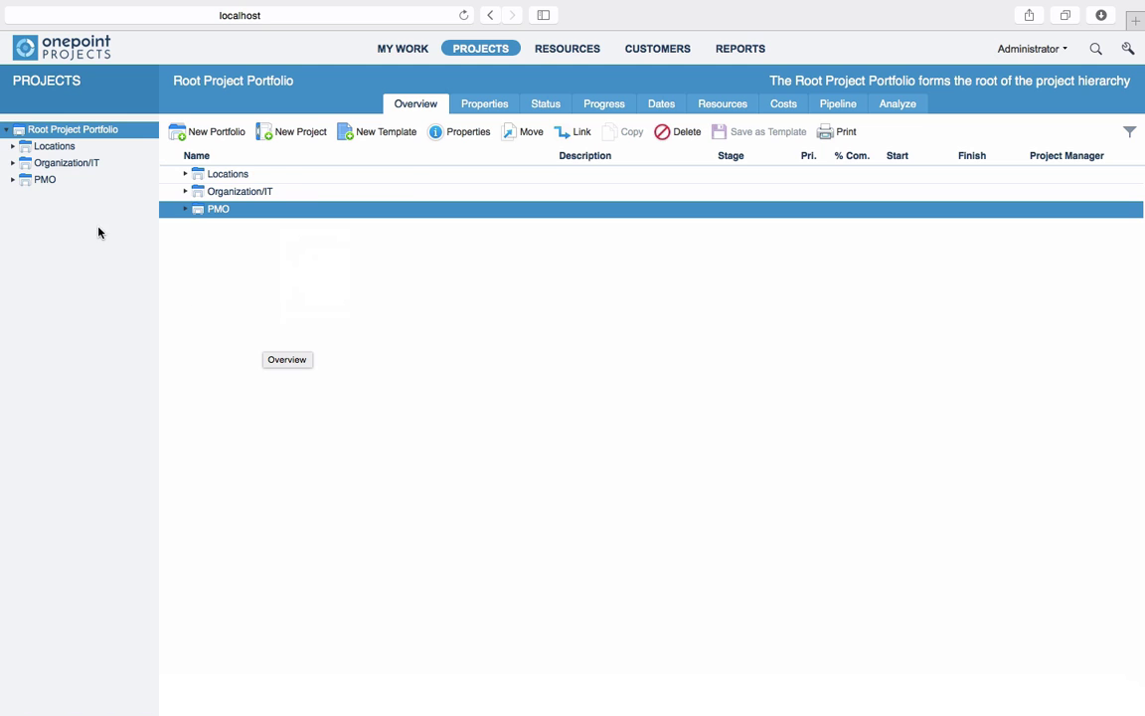
# Step: Select Organization/IT in the project tree to list its three existing projects
pyautogui.click(87, 166)
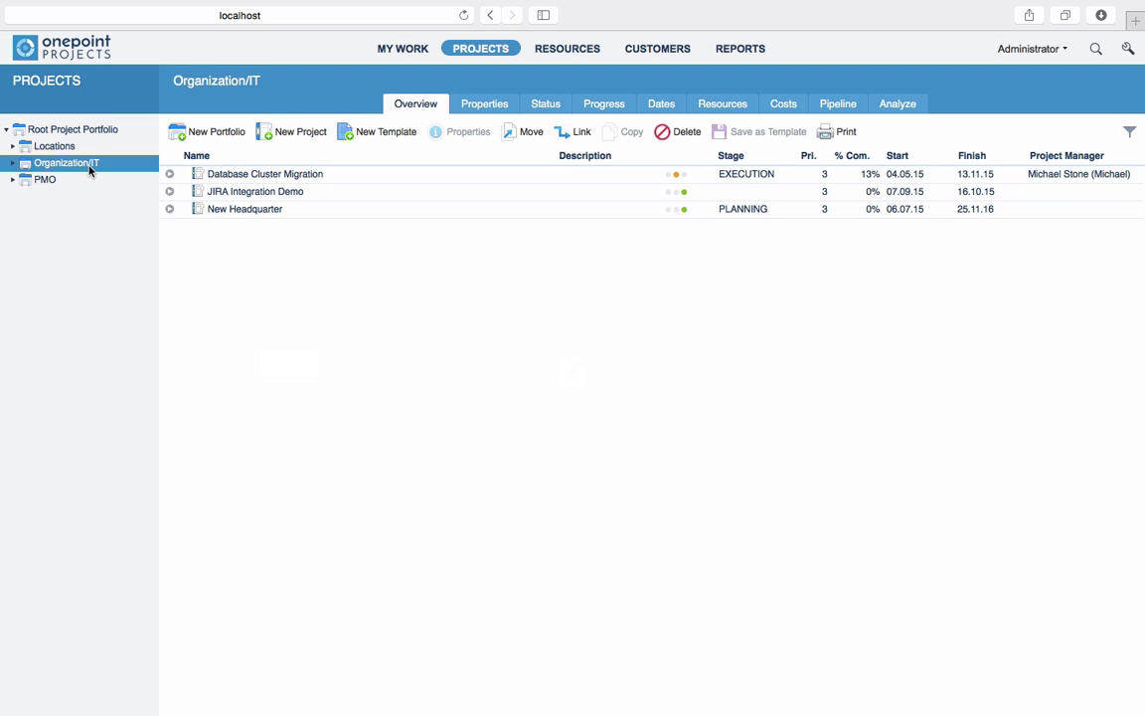
# Step: Start a new project named 'Getting started with onepoint' based on the IPMA Project Template
pyautogui.click(300, 132)
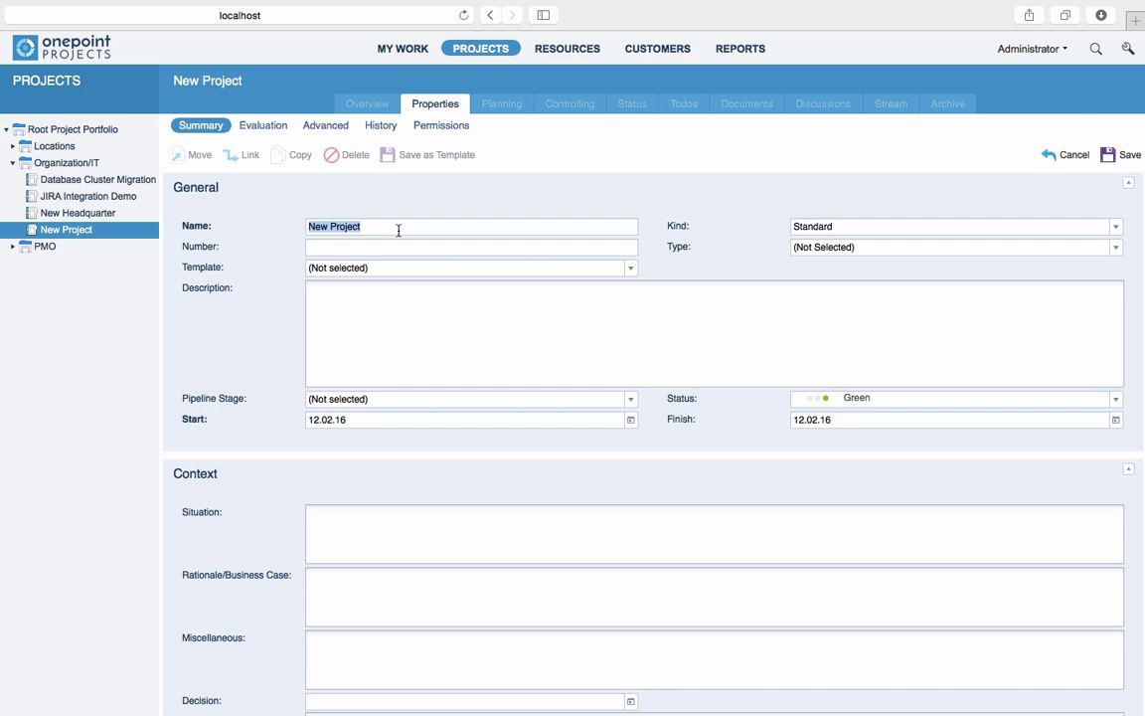
pyautogui.press('BackSpace')
pyautogui.write('Getting s')
pyautogui.write('tarted with ')
pyautogui.write('onepoint')
pyautogui.click(631, 271)
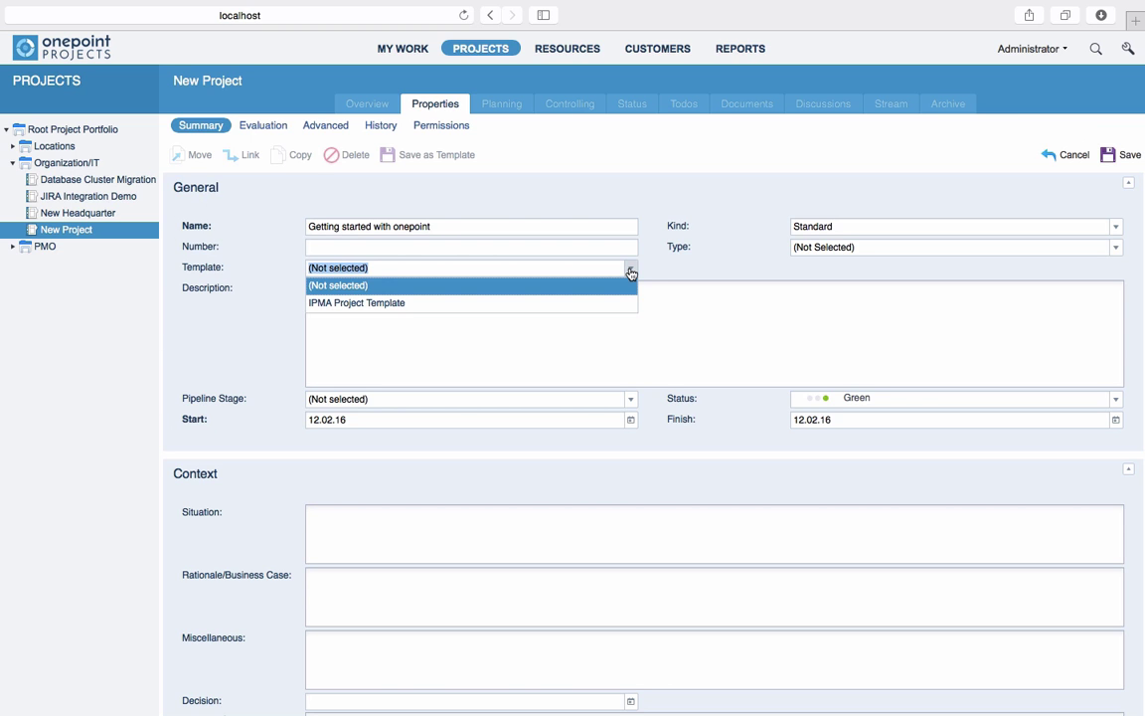
pyautogui.click(632, 304)
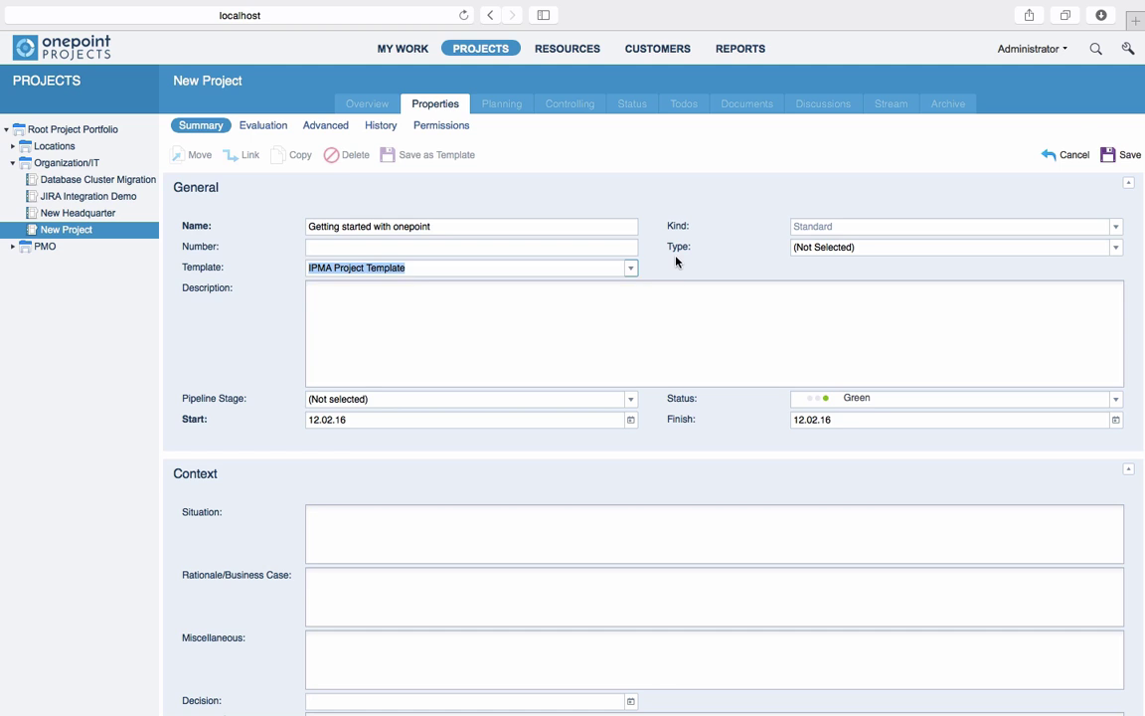
pyautogui.click(676, 261)
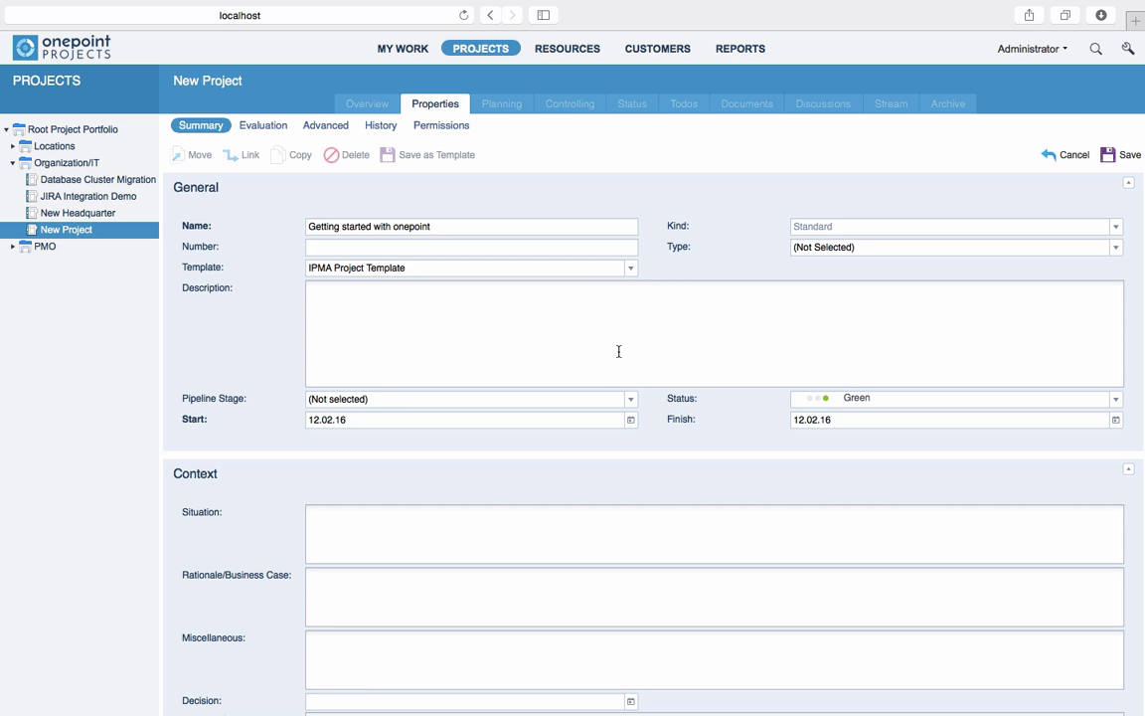
# Step: Schedule the project to start 15.02.16 and finish 04.03.16
pyautogui.click(631, 420)
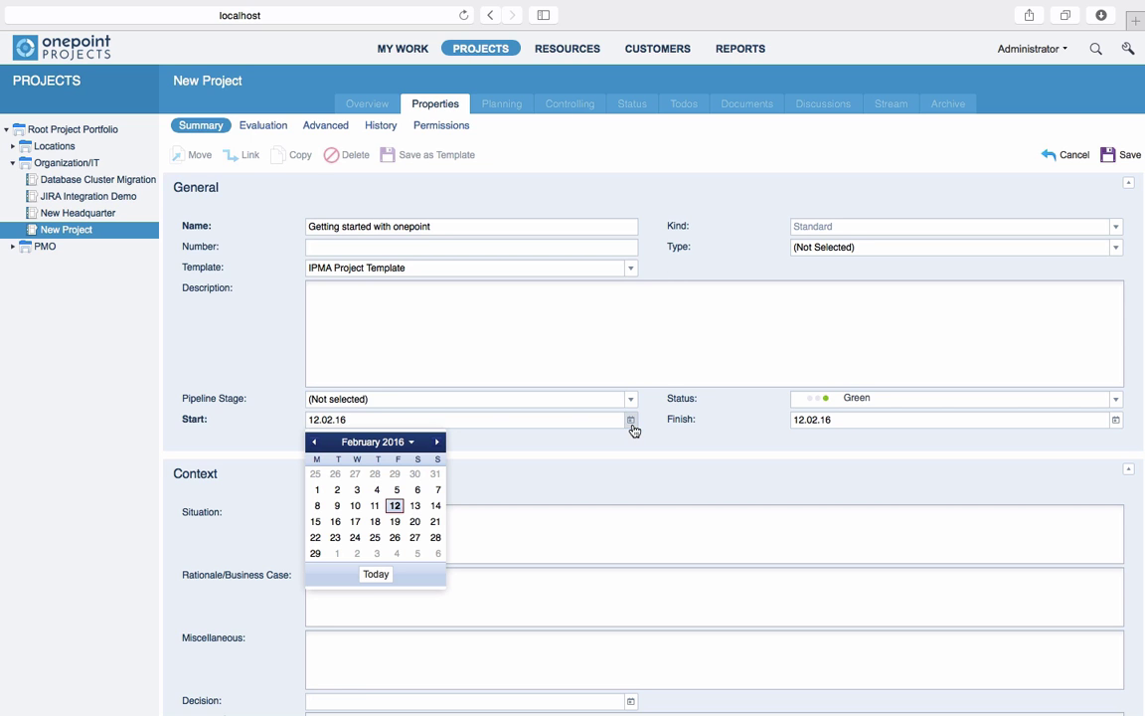
pyautogui.click(316, 521)
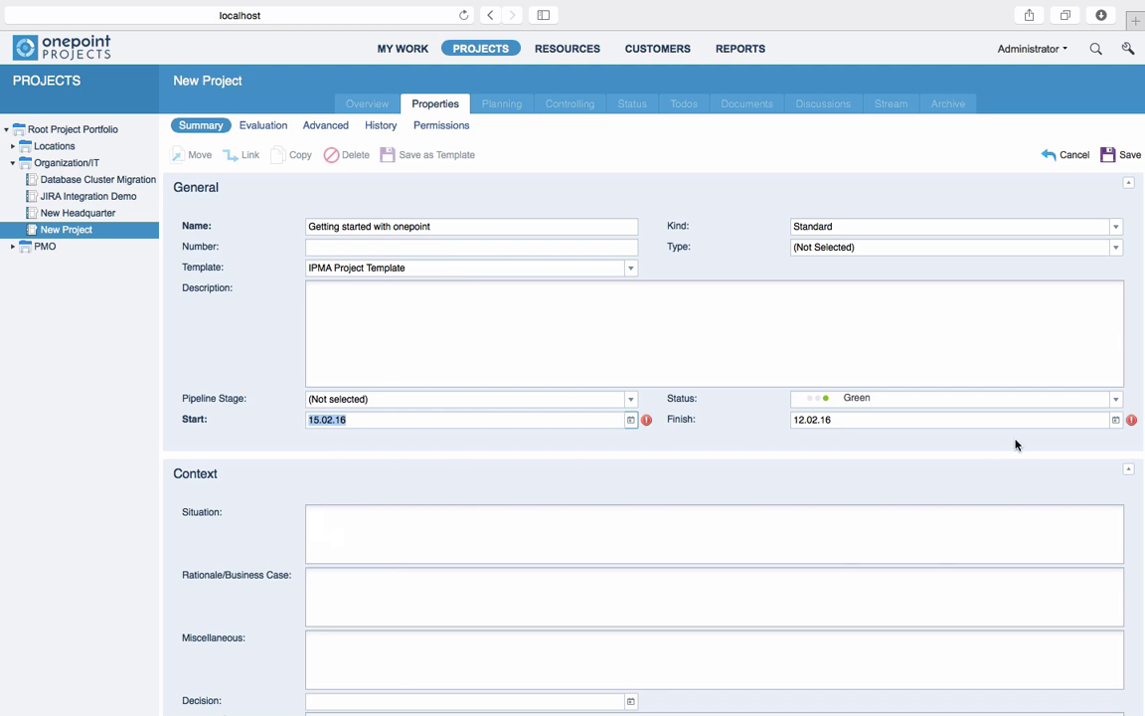
pyautogui.click(1115, 420)
pyautogui.click(881, 549)
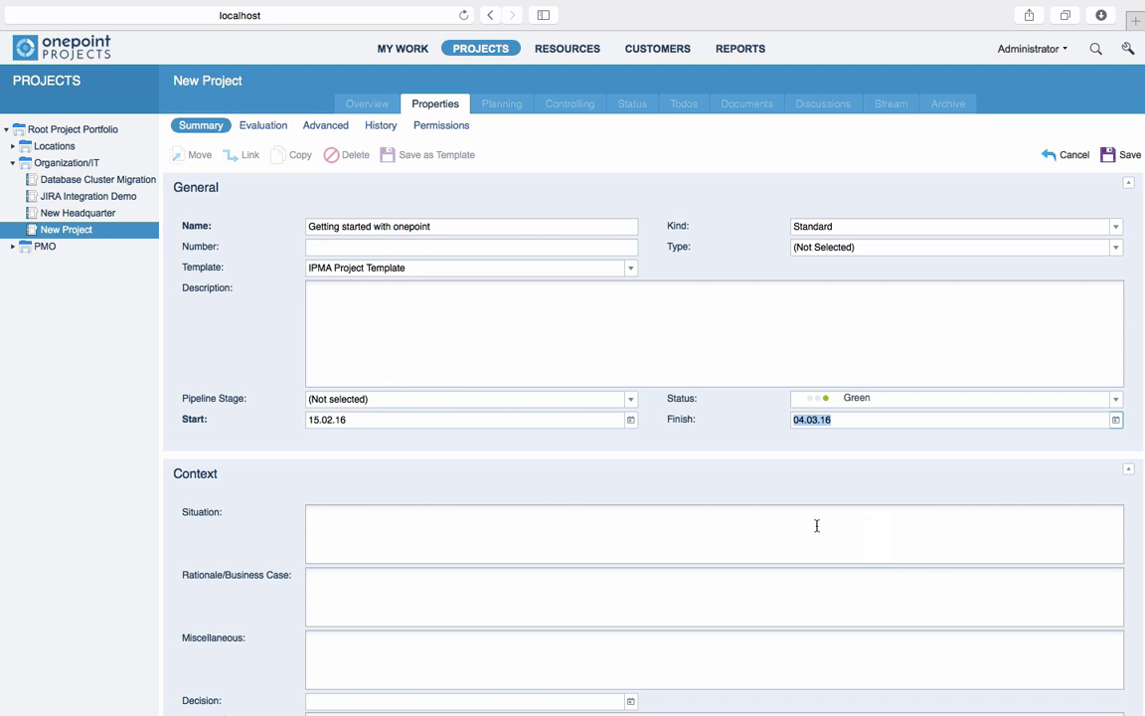
pyautogui.click(779, 475)
# Step: Set the project type to Organization Project and the pipeline stage to IDEA
pyautogui.click(1114, 247)
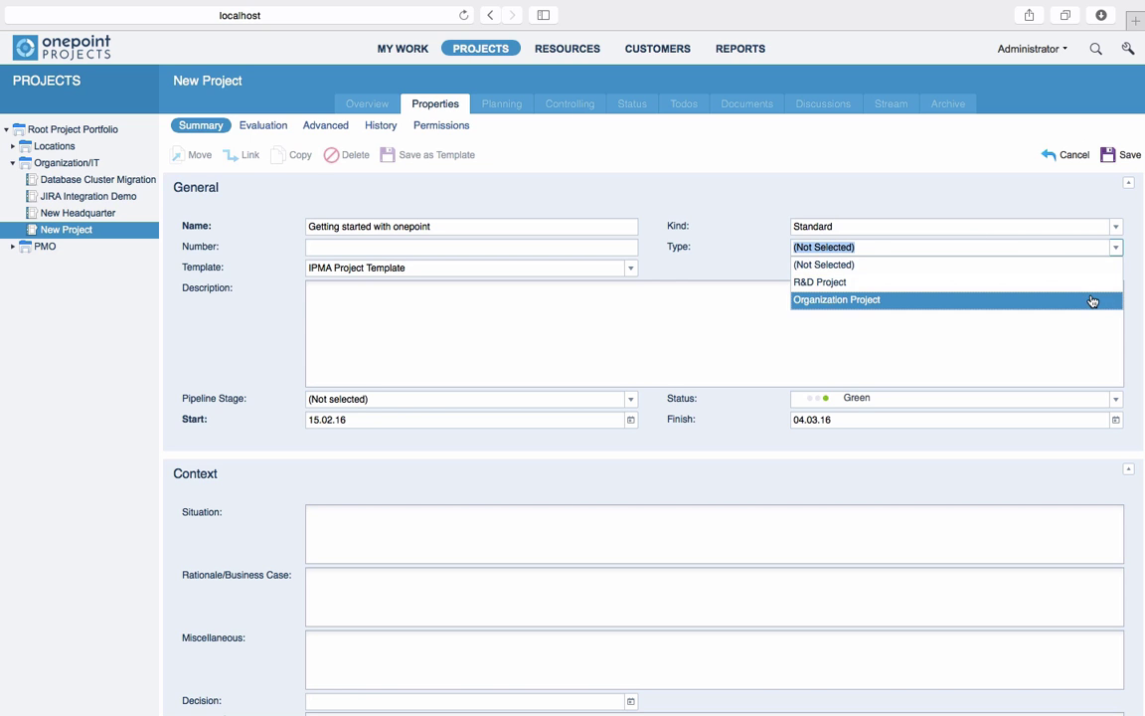
pyautogui.click(1094, 299)
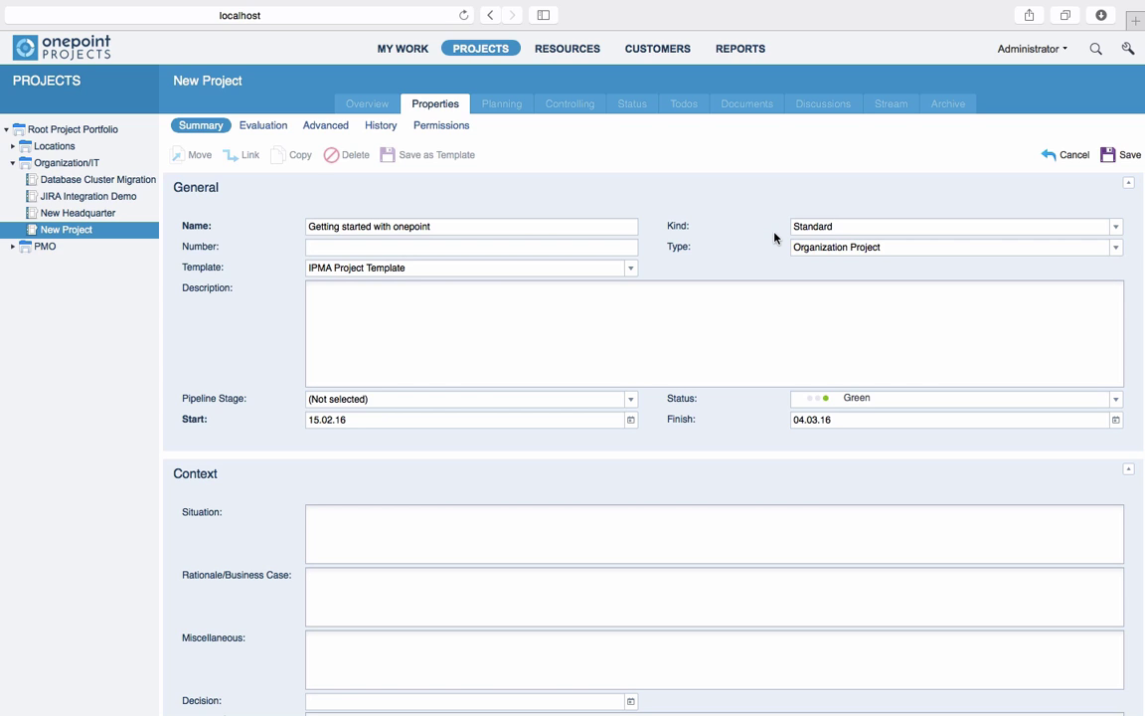
pyautogui.click(630, 399)
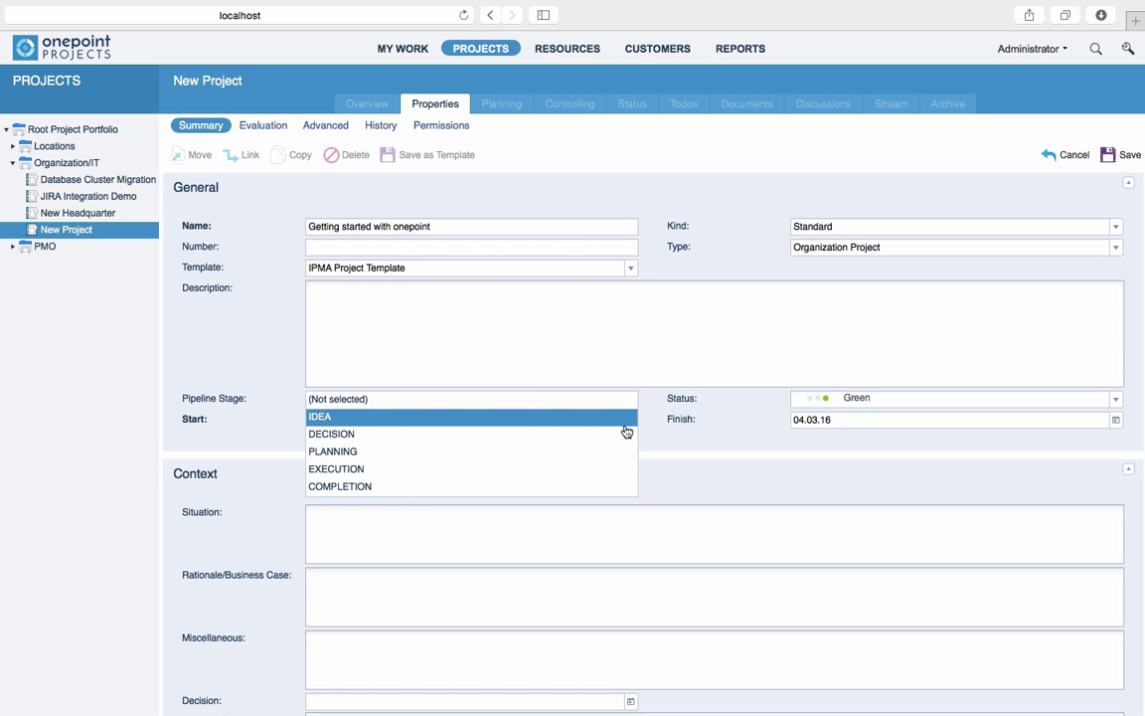
pyautogui.click(627, 423)
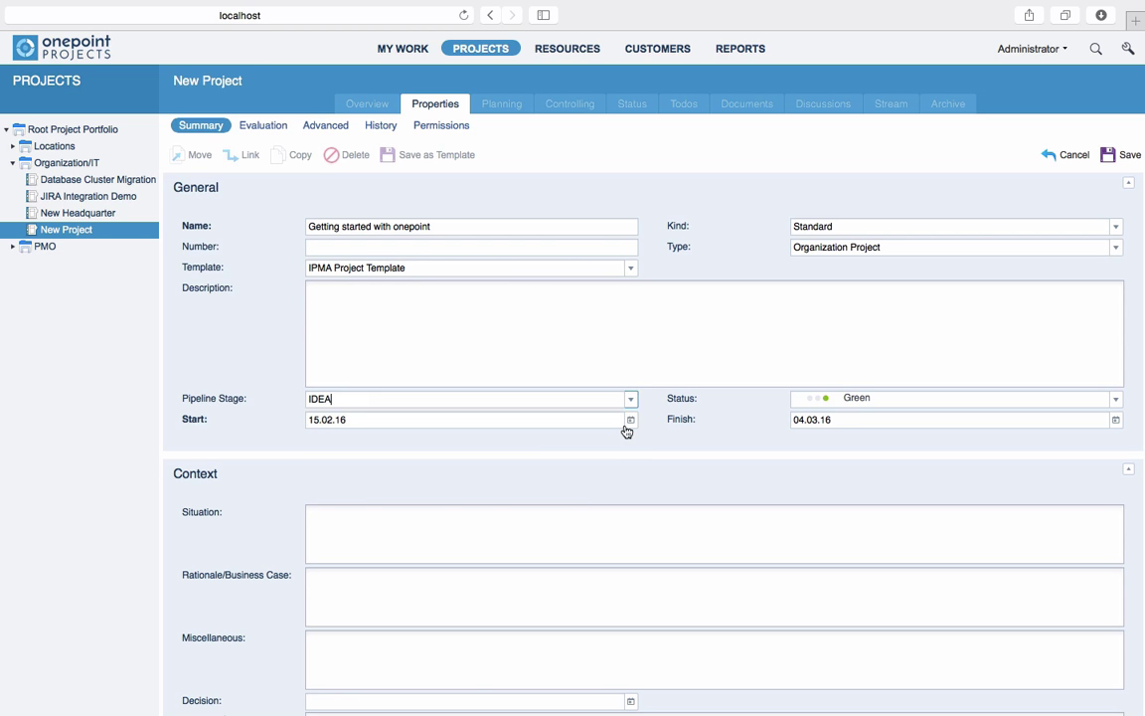
# Step: Enter the description 'Learning onepoint' and the situation 'New PPM tool'
pyautogui.click(552, 321)
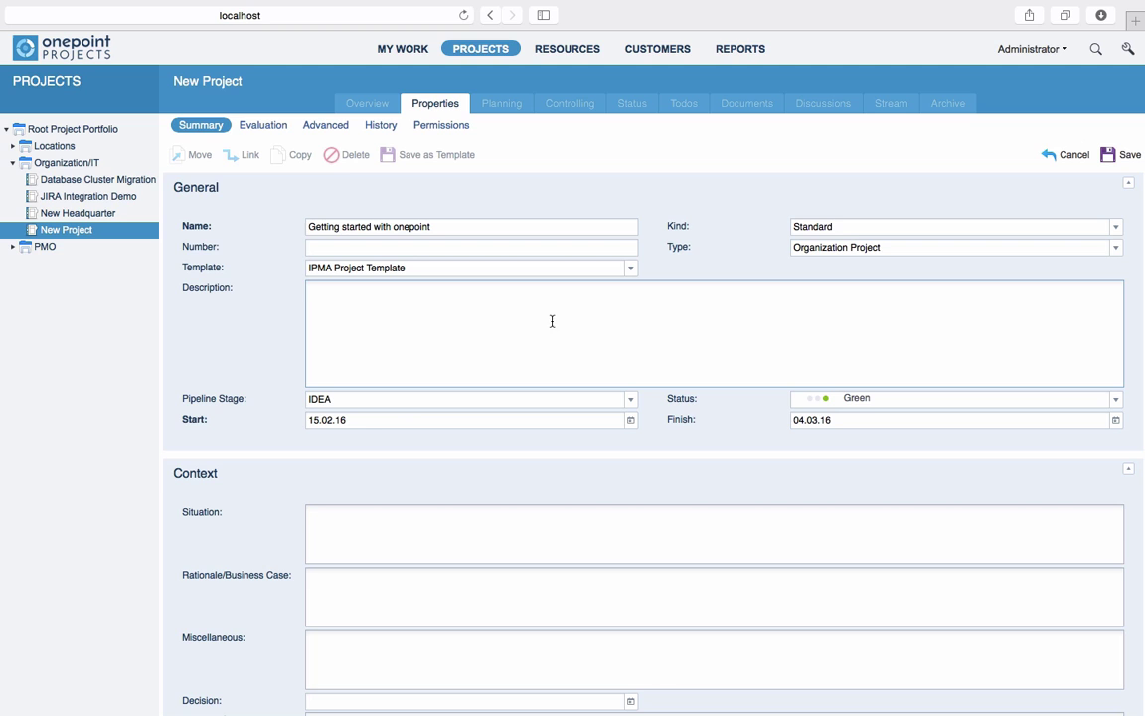
pyautogui.write('Learning onepo')
pyautogui.write('int')
pyautogui.click(366, 525)
pyautogui.write('N')
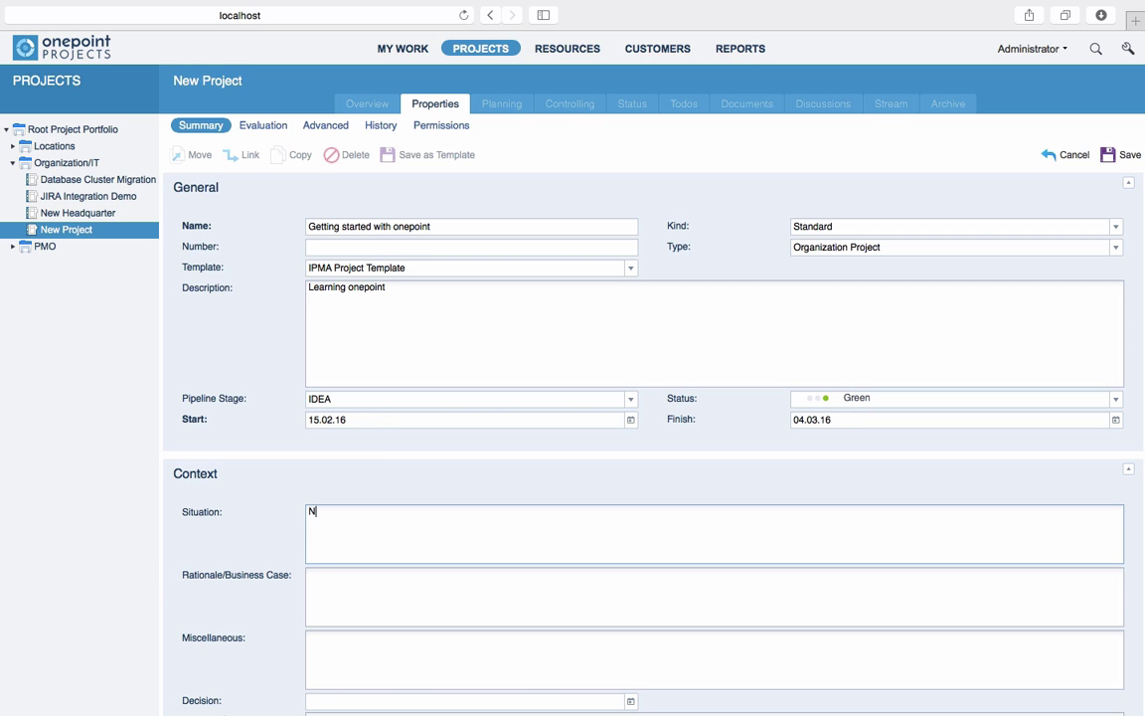
pyautogui.write('ew PPM ')
pyautogui.write('tool')
pyautogui.scroll(-3, 224, 637)
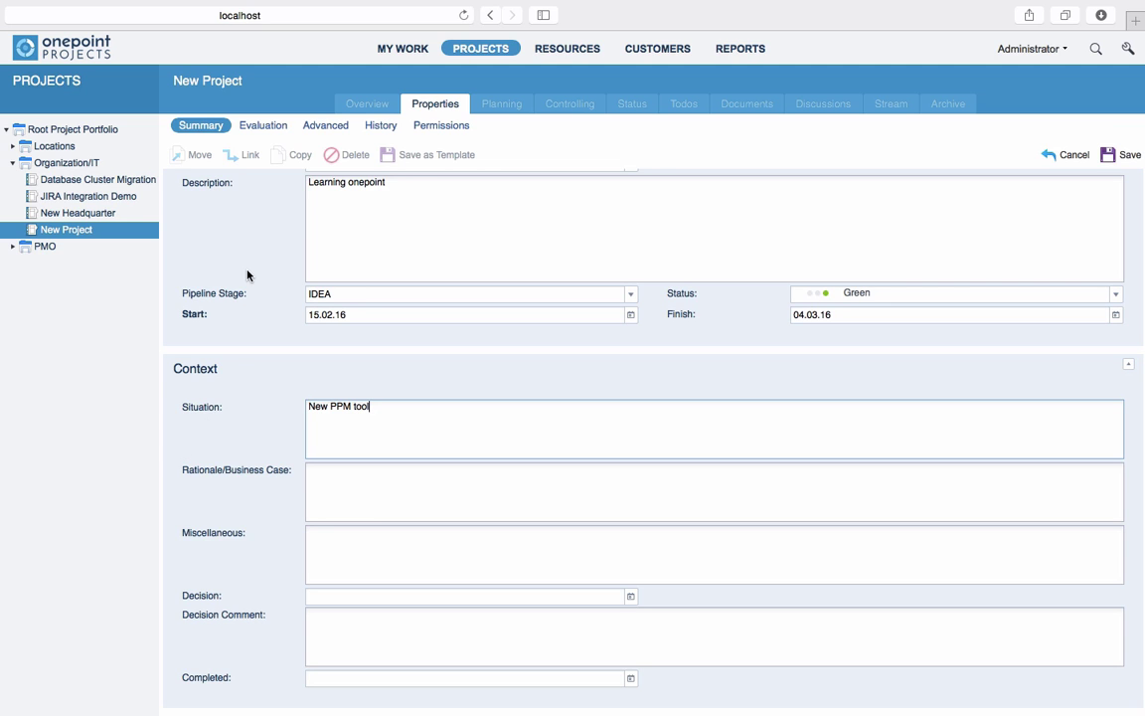
# Step: Add the project goal 'Getting started' in the advanced properties
pyautogui.click(263, 127)
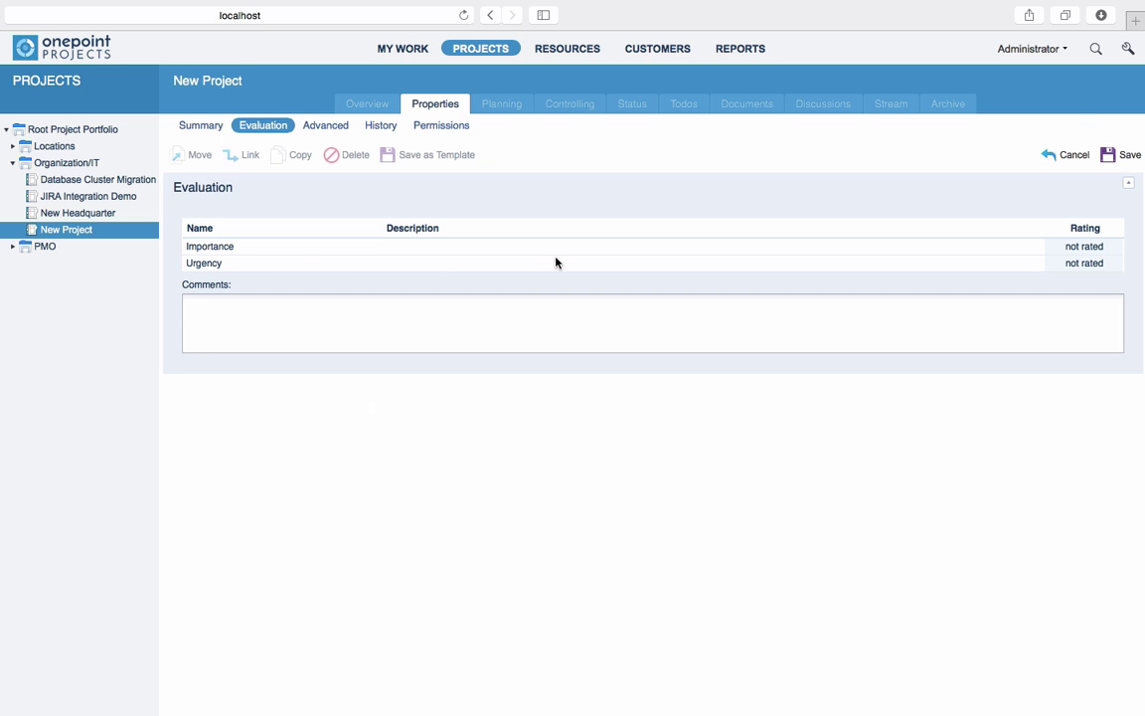
pyautogui.click(320, 129)
pyautogui.click(194, 279)
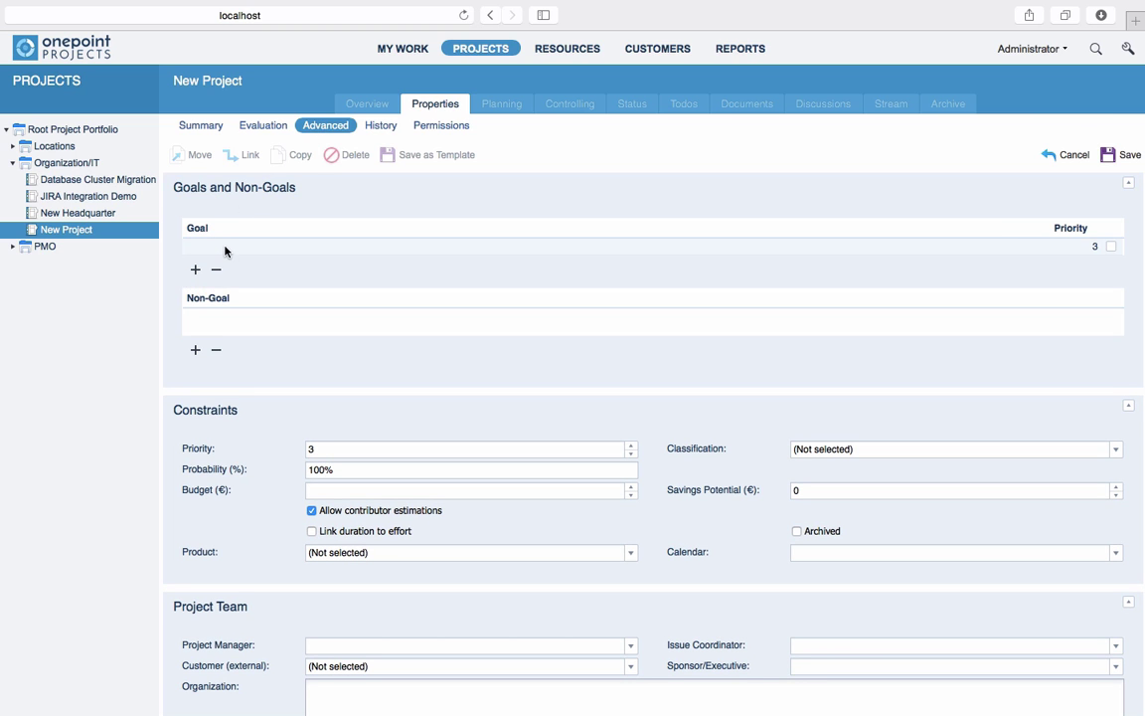
pyautogui.click(225, 251)
pyautogui.write('Gettin')
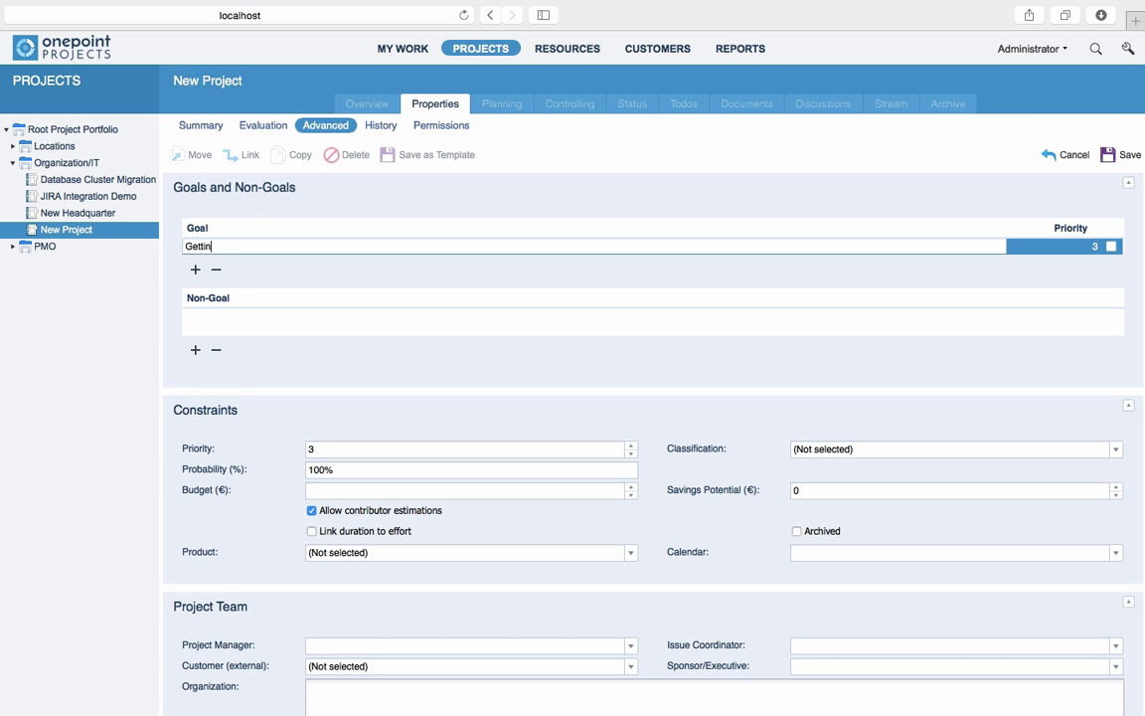
pyautogui.write('g started')
# Step: Add the non-goal 'Manage everything'
pyautogui.click(196, 348)
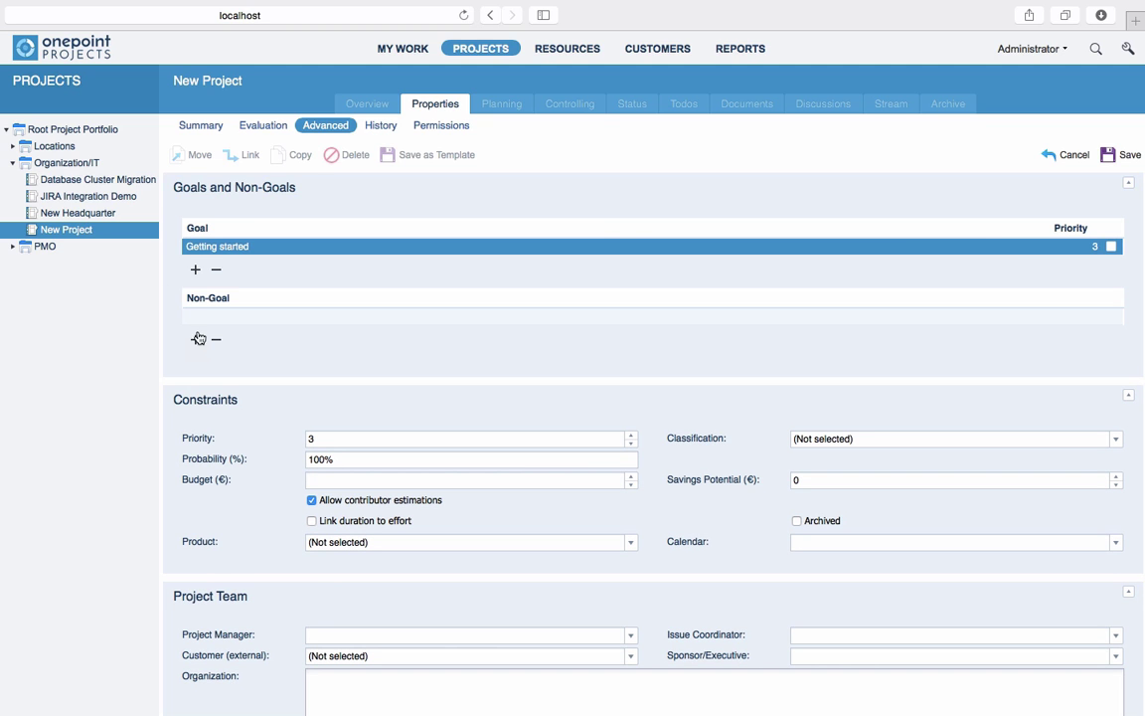
pyautogui.click(194, 316)
pyautogui.write('Mana')
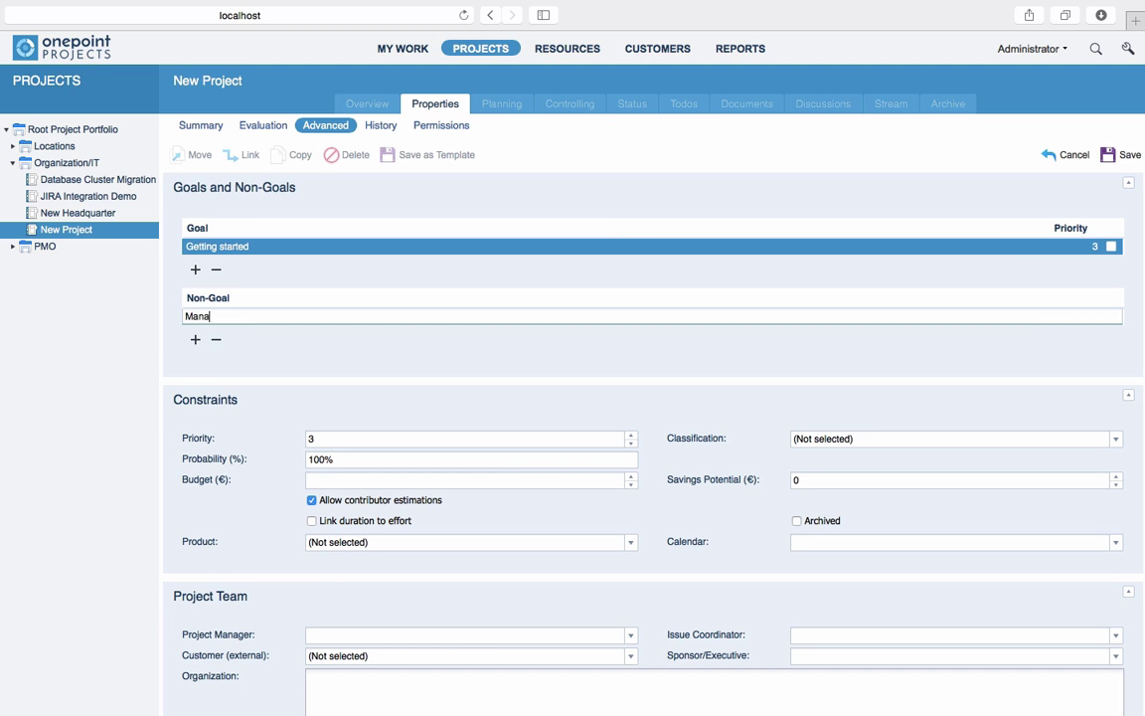
pyautogui.write('ge ever')
pyautogui.write('yth')
pyautogui.write('ing')
pyautogui.press('Return')
pyautogui.scroll(-3, 244, 414)
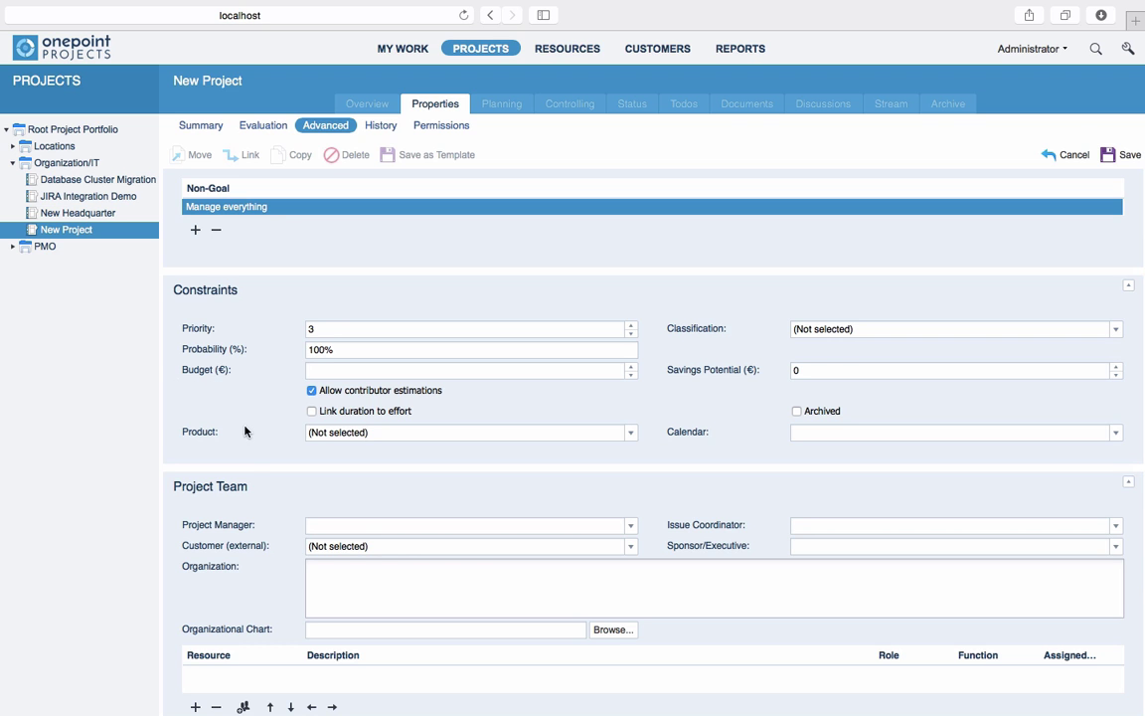
pyautogui.scroll(-5, 260, 477)
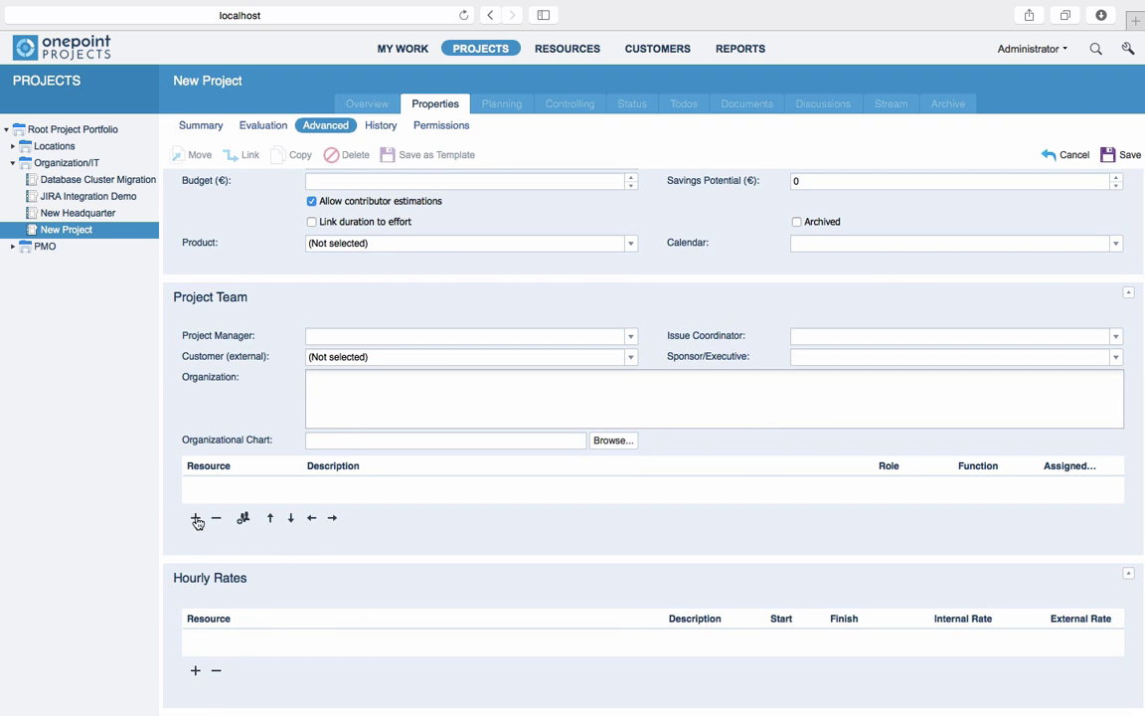
pyautogui.click(195, 517)
pyautogui.click(338, 336)
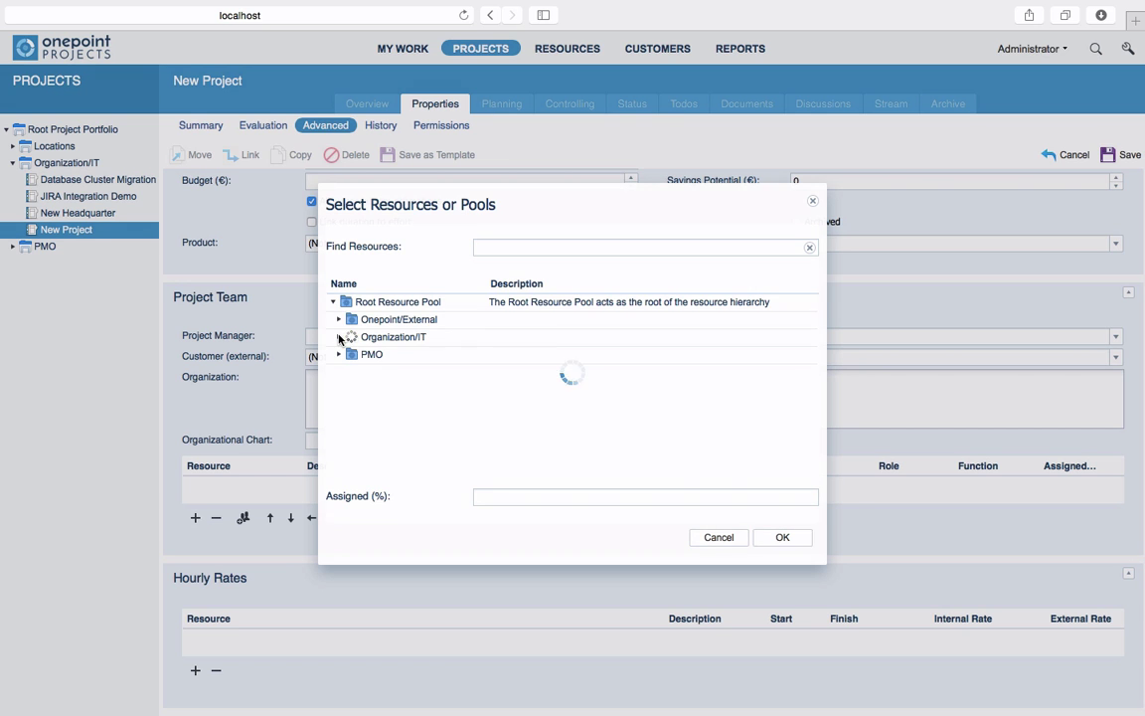
pyautogui.click(398, 355)
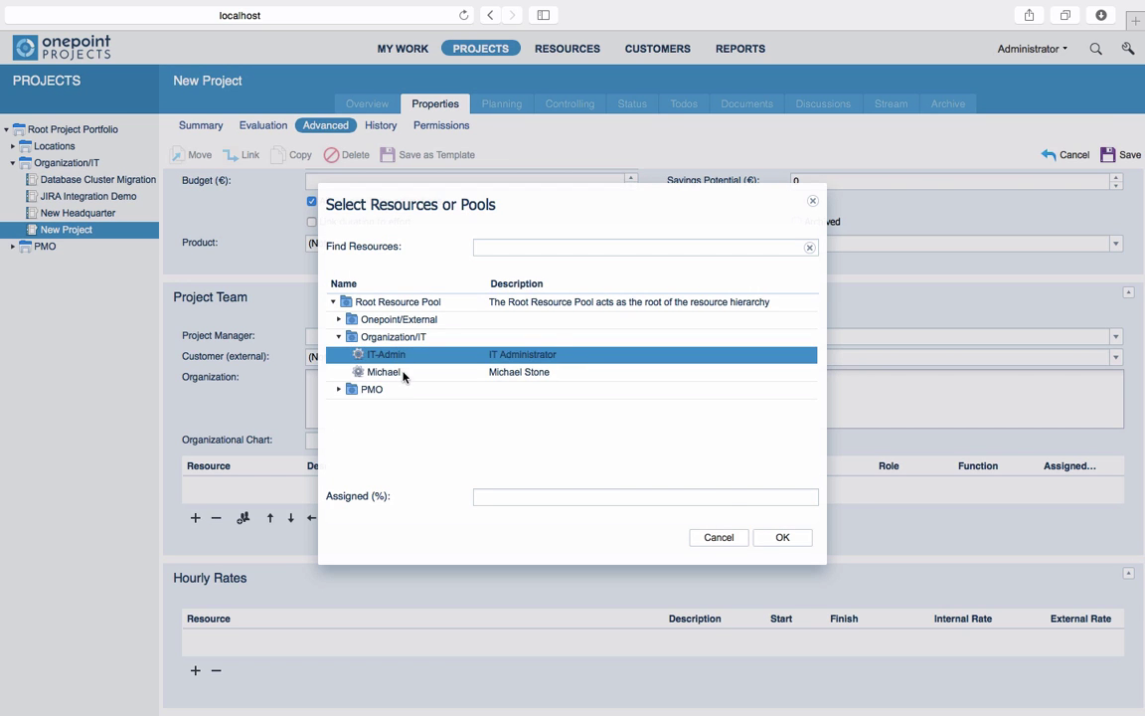
pyautogui.keyDown('shift'); pyautogui.click(383, 372); pyautogui.keyUp('shift')
pyautogui.click(781, 537)
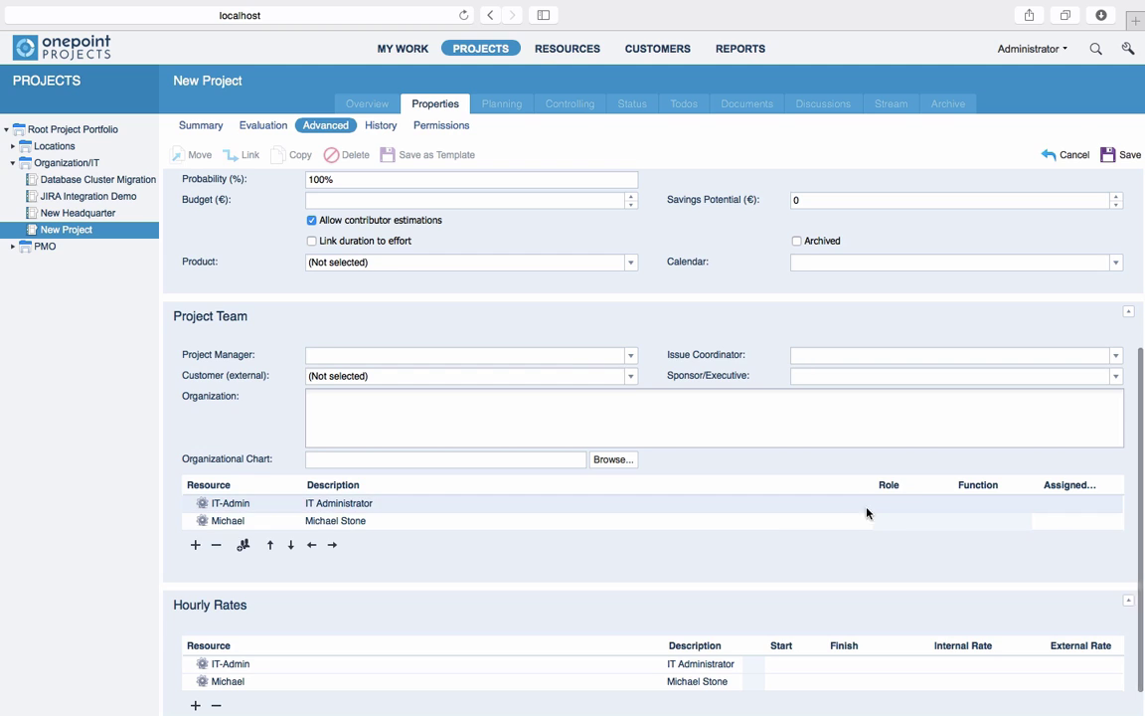
pyautogui.click(918, 505)
pyautogui.click(945, 505)
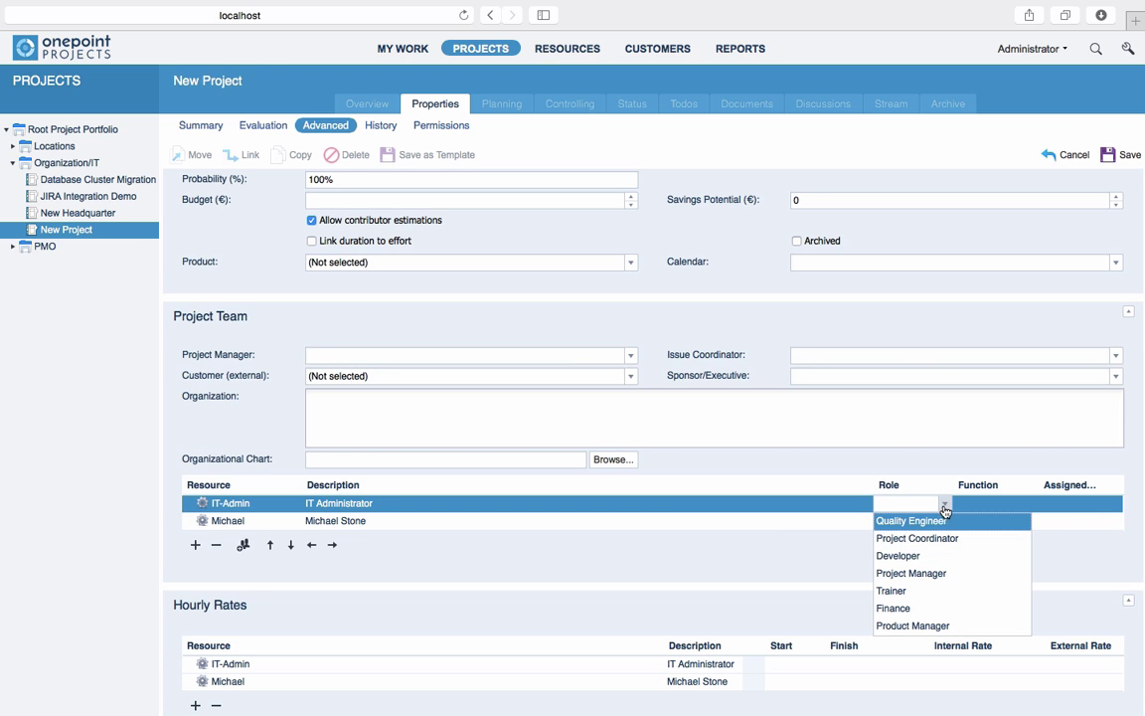
pyautogui.click(929, 591)
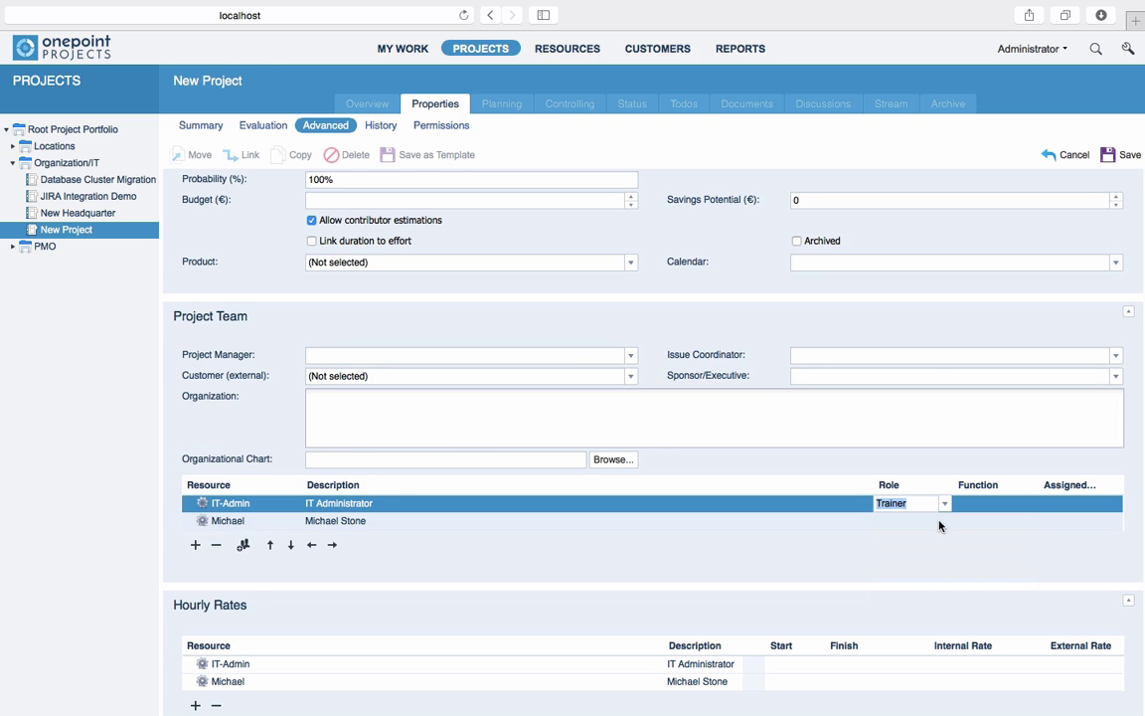
pyautogui.click(942, 521)
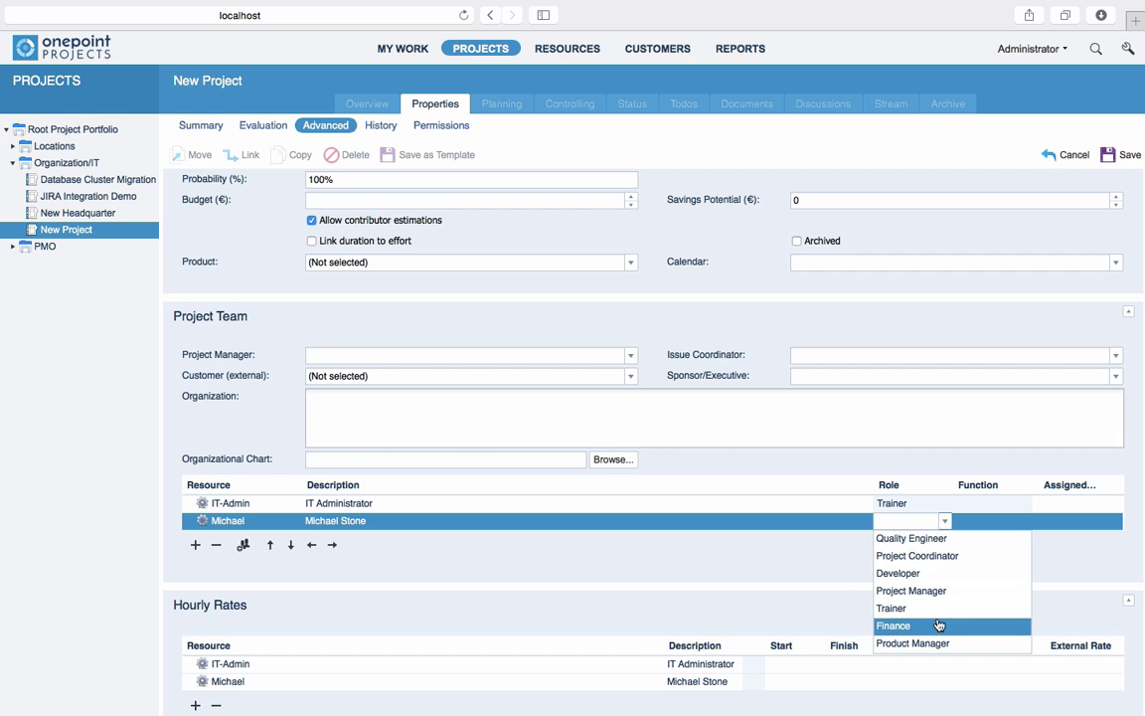
pyautogui.click(939, 627)
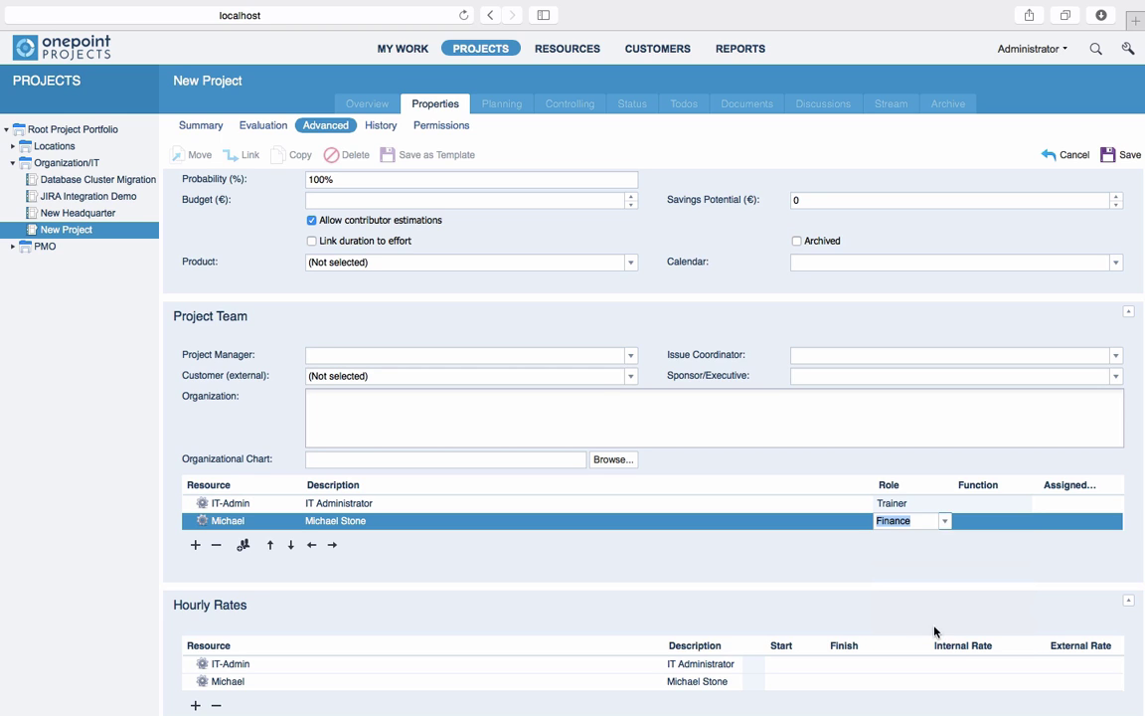
pyautogui.click(631, 356)
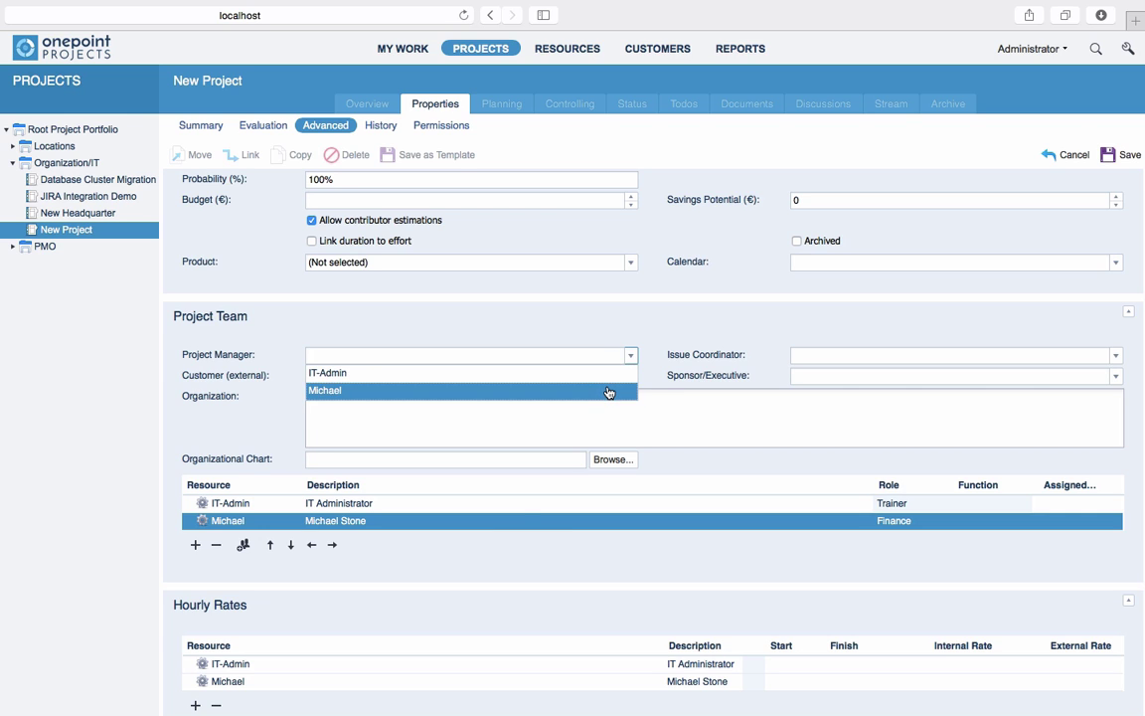
pyautogui.click(606, 391)
pyautogui.click(546, 552)
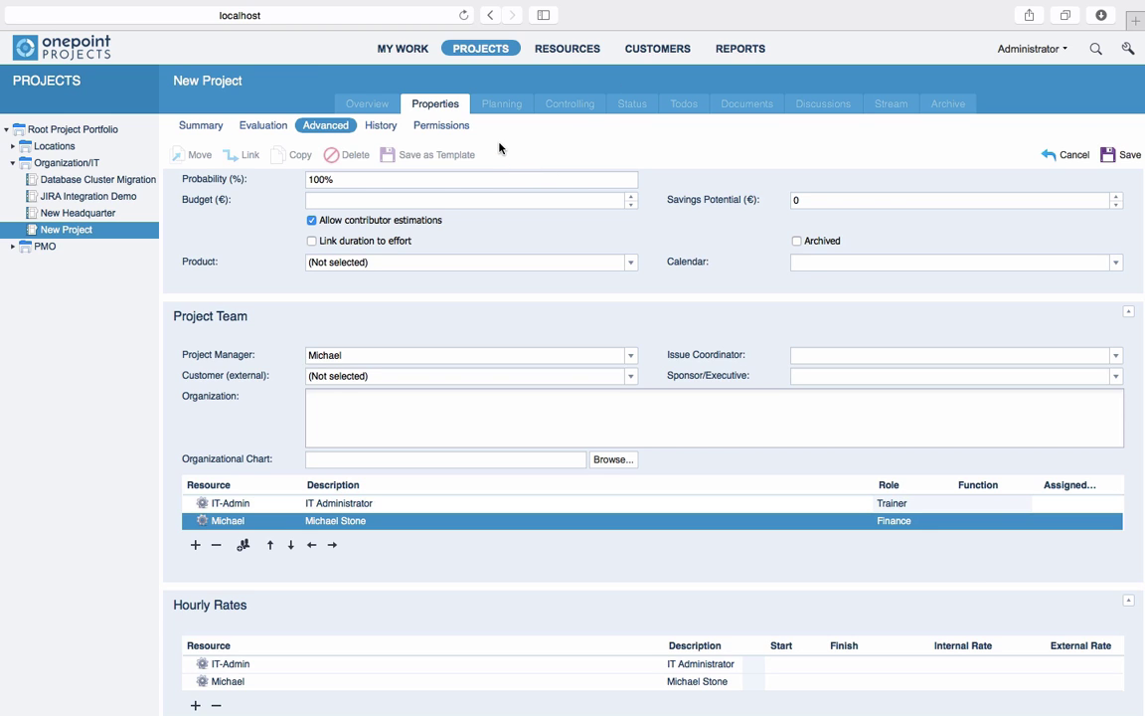
# Step: Save 'Getting started with onepoint' and confirm it appears in the Organization/IT overview
pyautogui.click(437, 130)
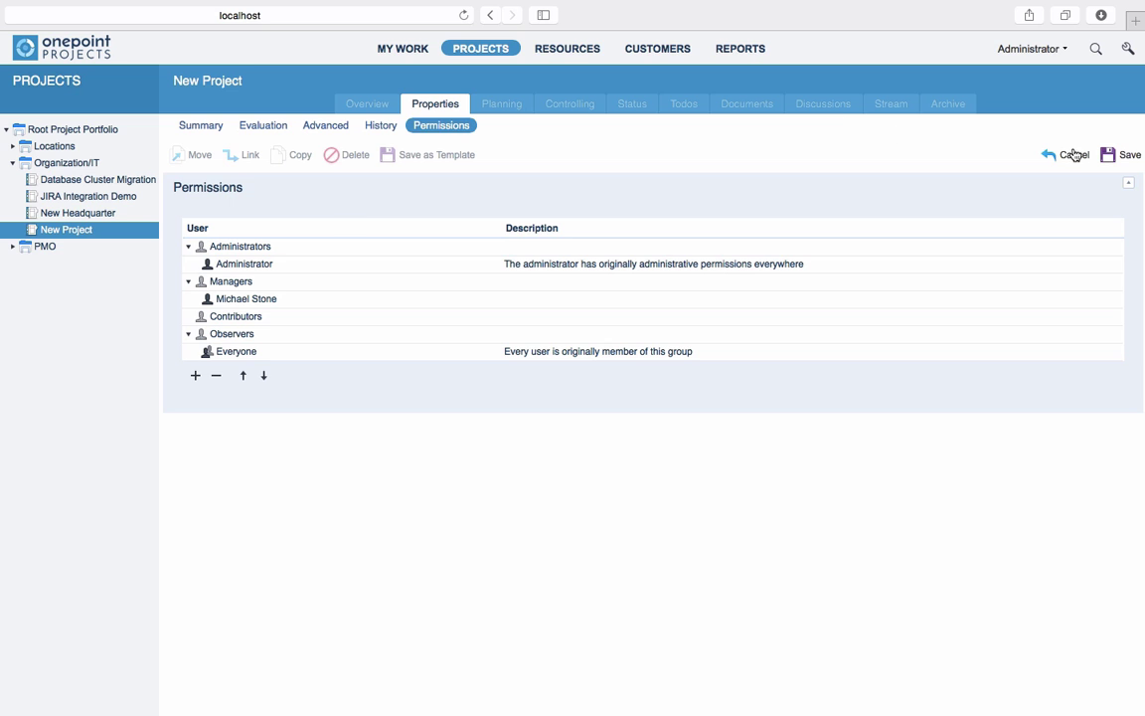
pyautogui.click(1128, 152)
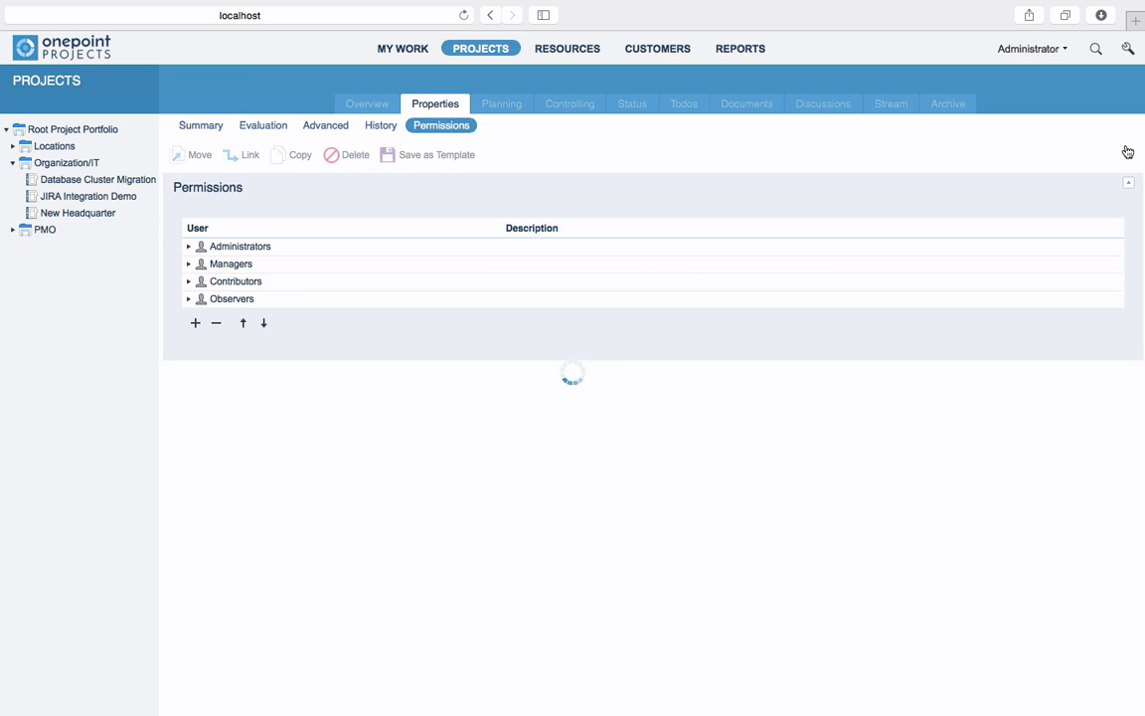
pyautogui.click(95, 164)
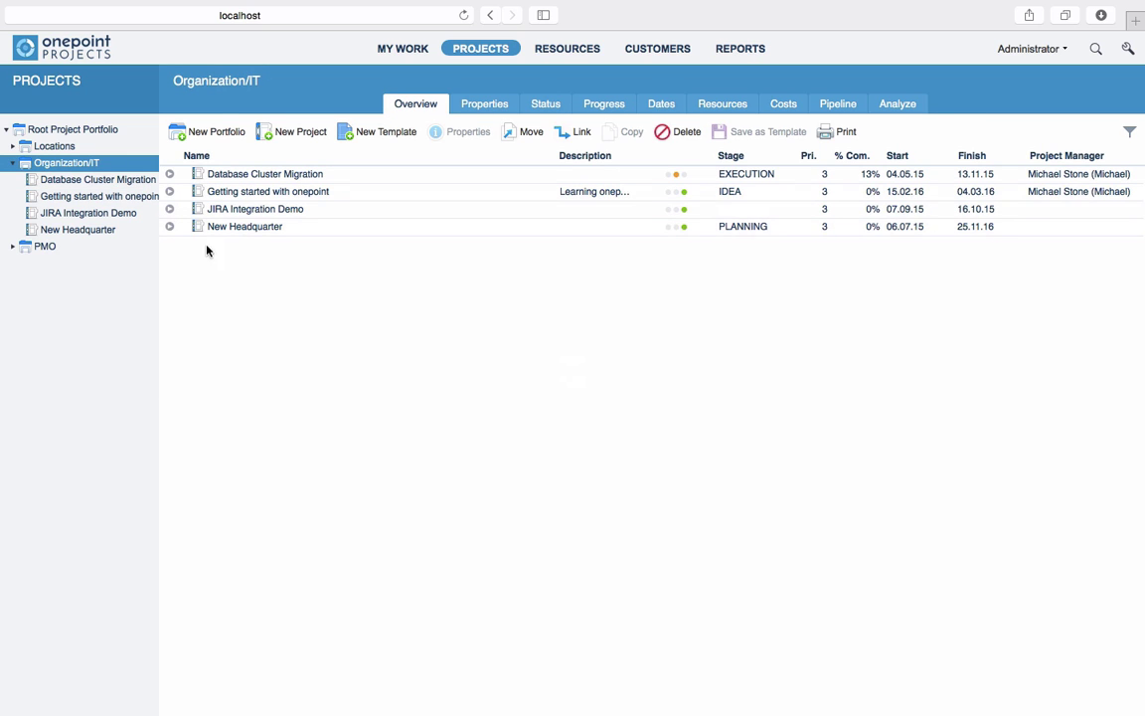